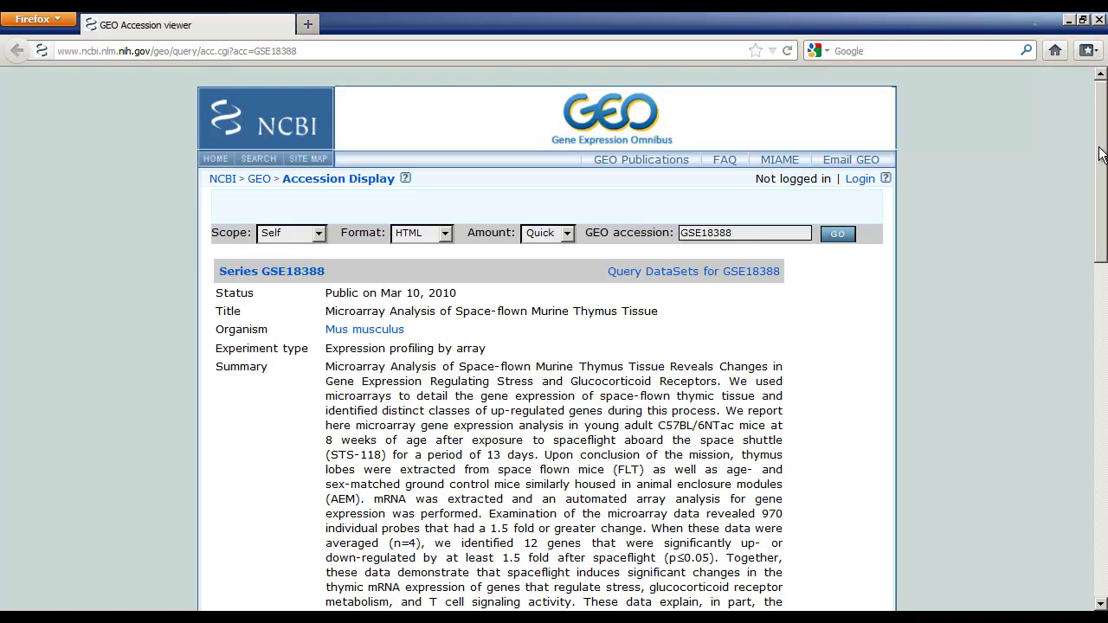
# Launch GEO2R for series GSE18388 and return to its page listing the eight thymus samples
pyautogui.moveTo(1099, 154); pyautogui.dragTo(1103, 259)
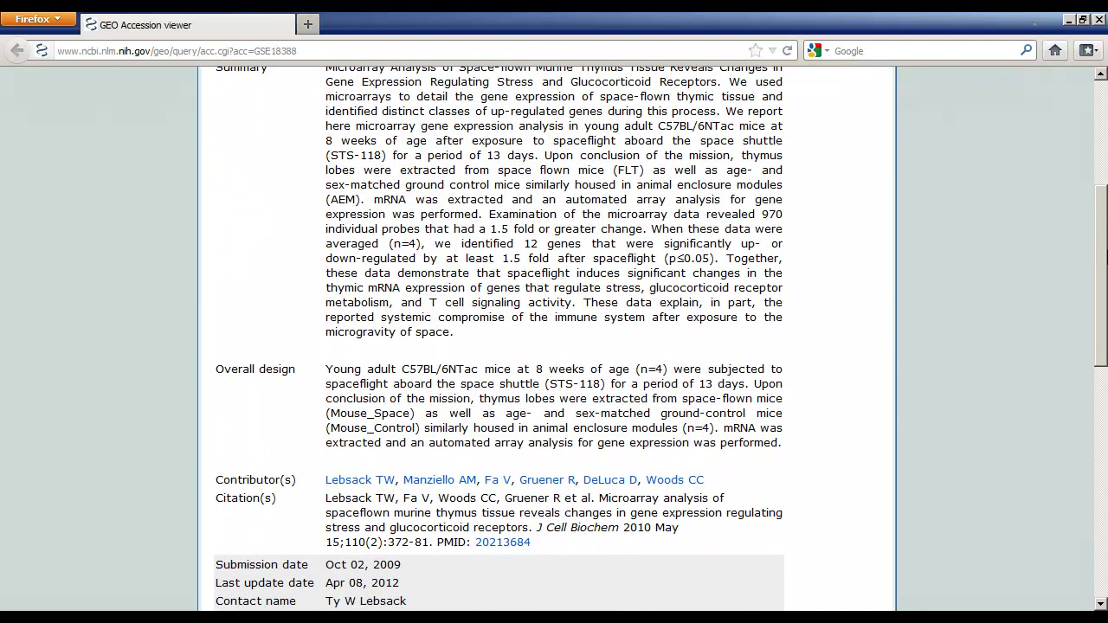
pyautogui.moveTo(1104, 258); pyautogui.dragTo(1105, 450)
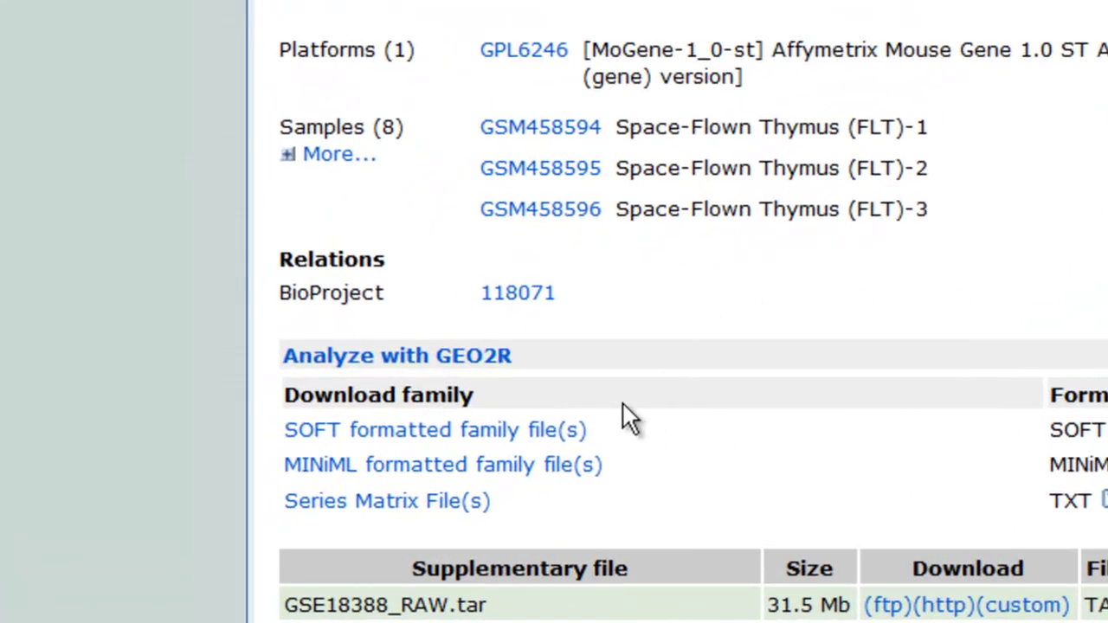
pyautogui.click(509, 376)
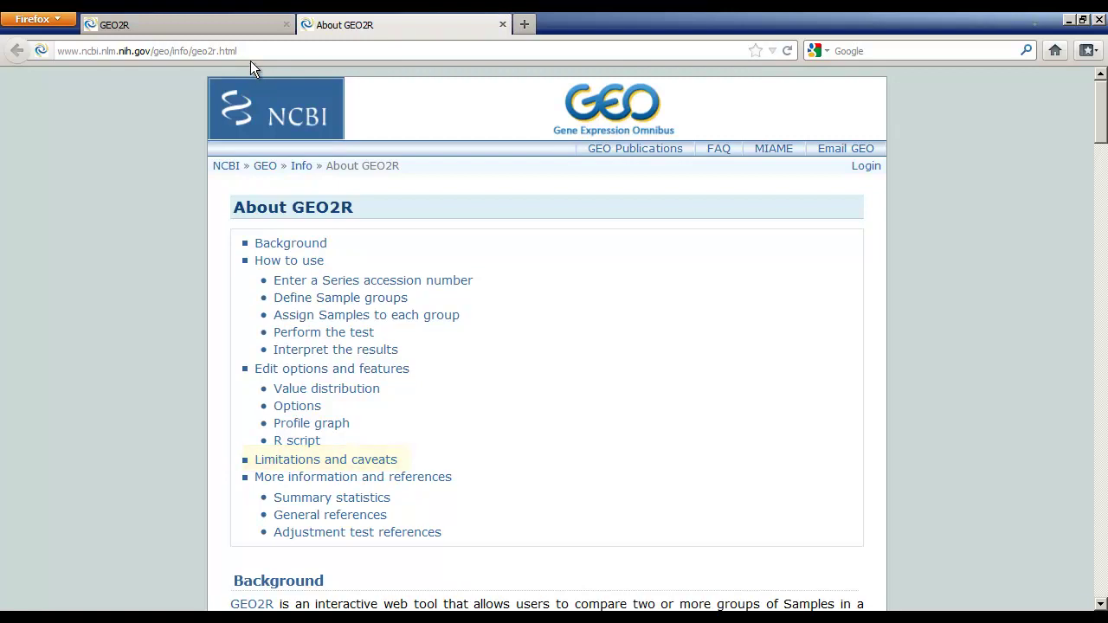
pyautogui.click(242, 25)
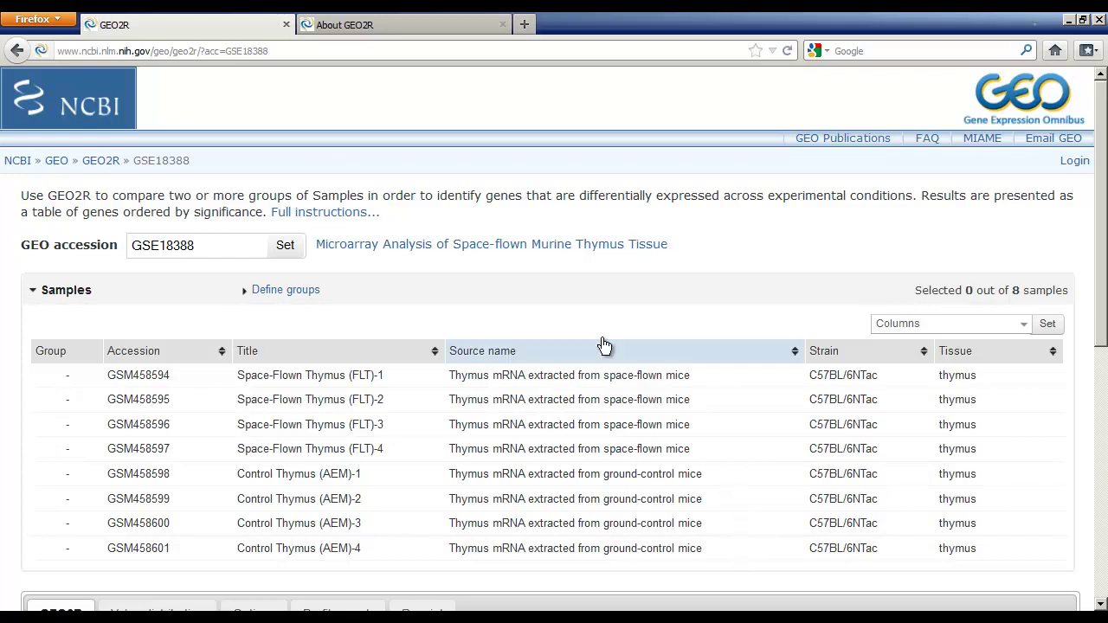
# Add the sample groups 'space flown' and 'control' through Define groups
pyautogui.click(310, 295)
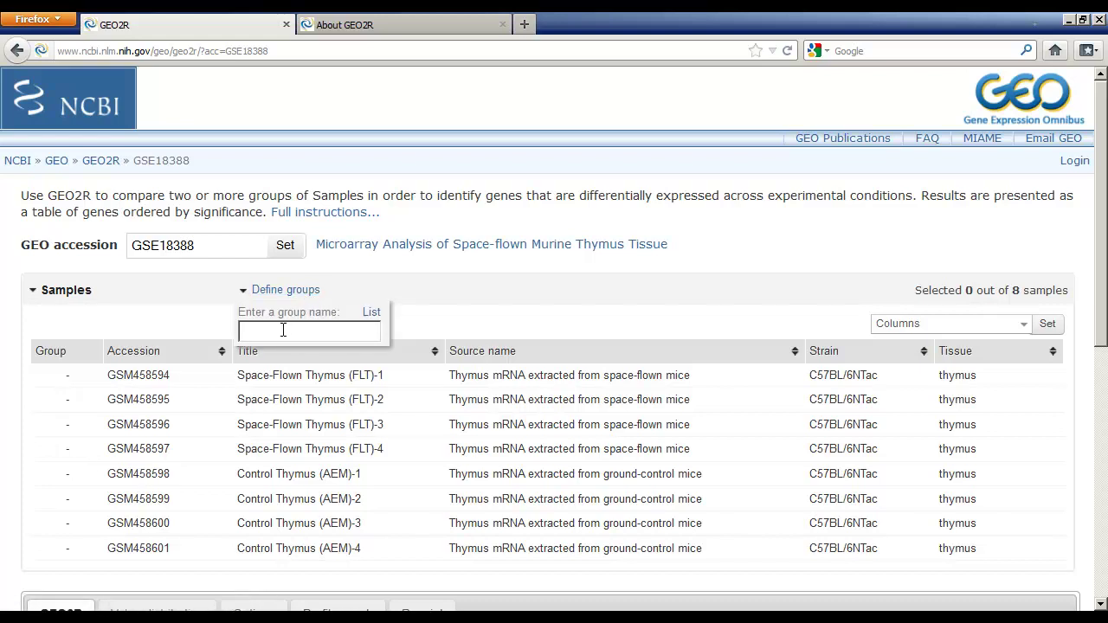
pyautogui.click(284, 330)
pyautogui.write('space flown')
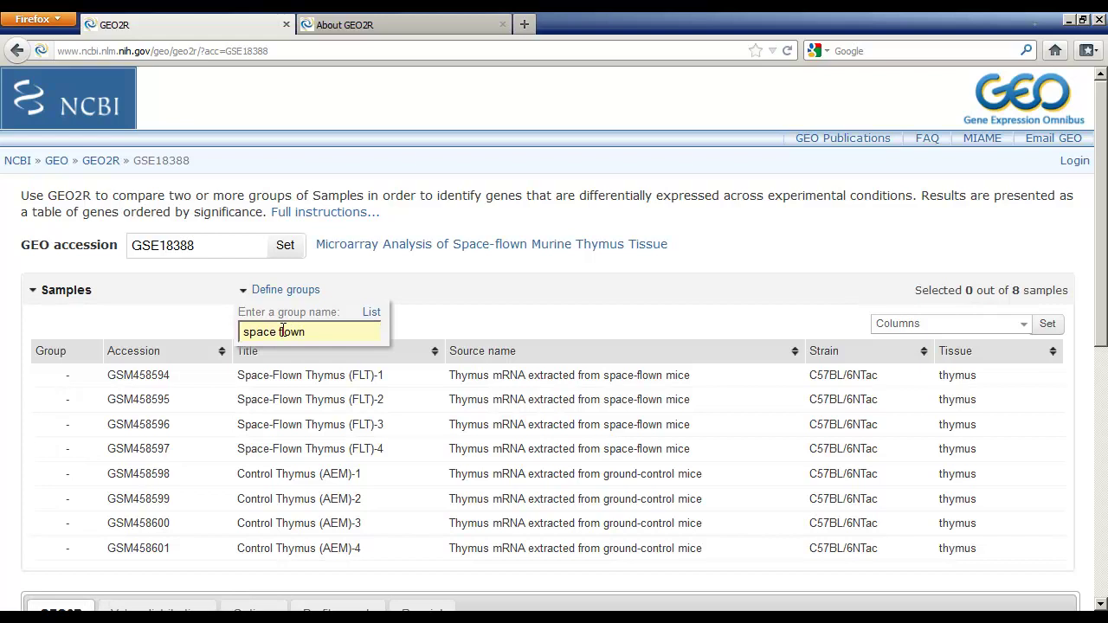
pyautogui.press('Return')
pyautogui.write('control')
pyautogui.press('Return')
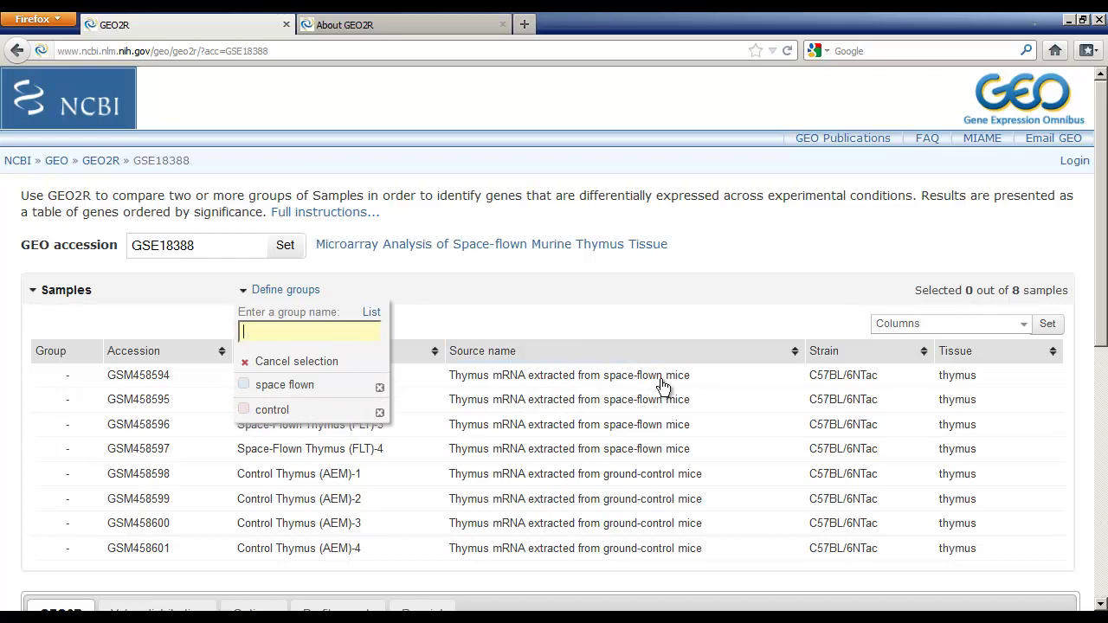
# Assign the four FLT samples to space flown and GSM458598–GSM458601 to control
pyautogui.moveTo(663, 386); pyautogui.dragTo(662, 459)
pyautogui.click(302, 393)
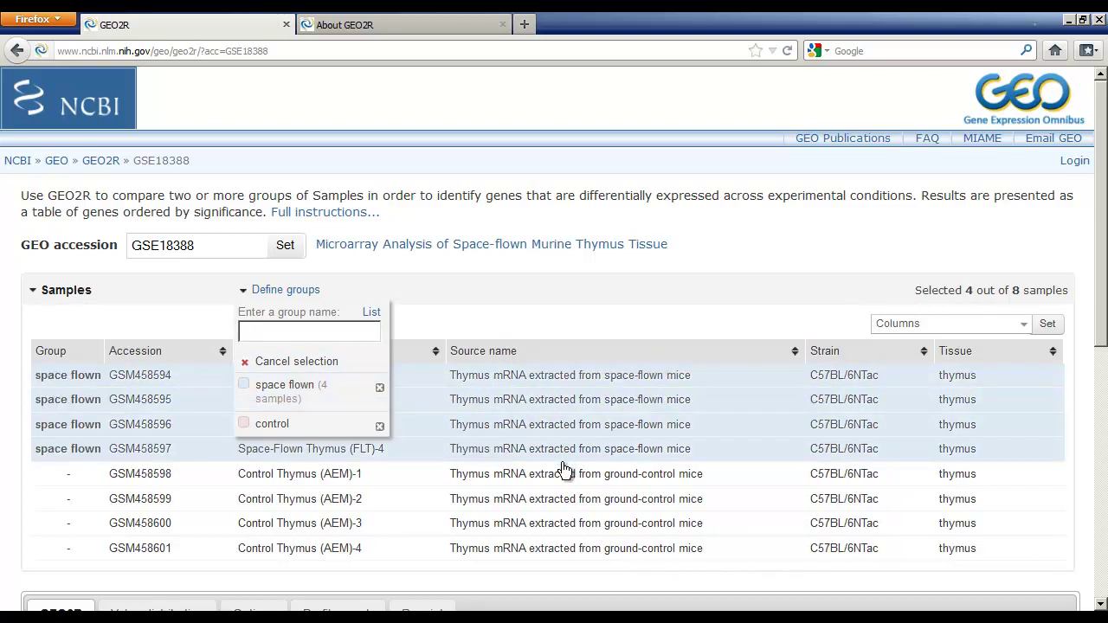
pyautogui.moveTo(564, 479); pyautogui.dragTo(563, 552)
pyautogui.click(271, 425)
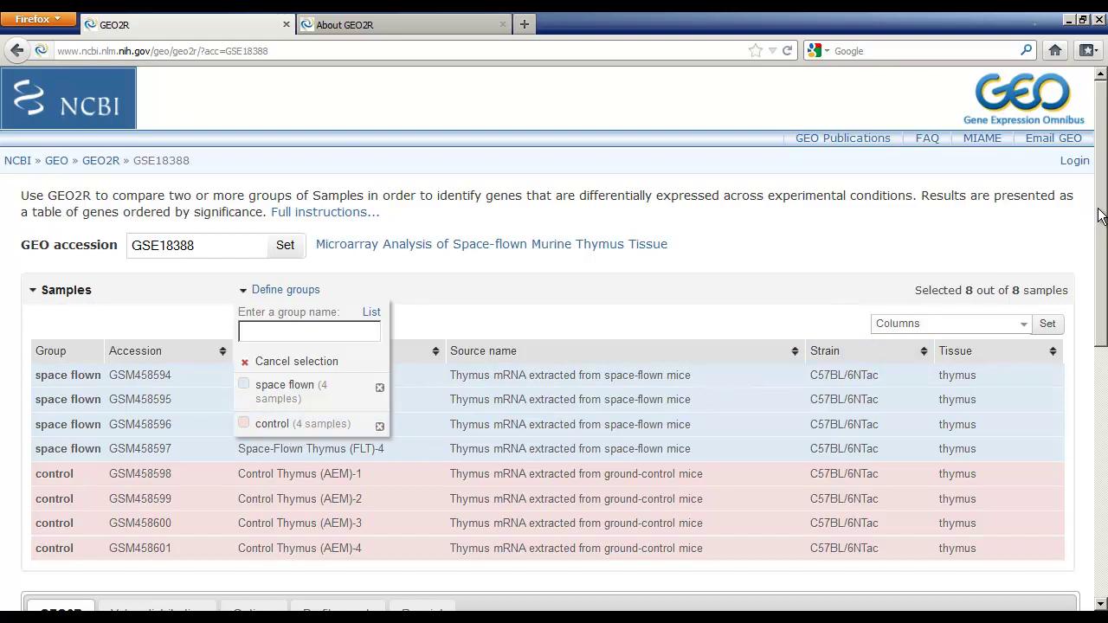
pyautogui.moveTo(1101, 215); pyautogui.dragTo(1101, 439)
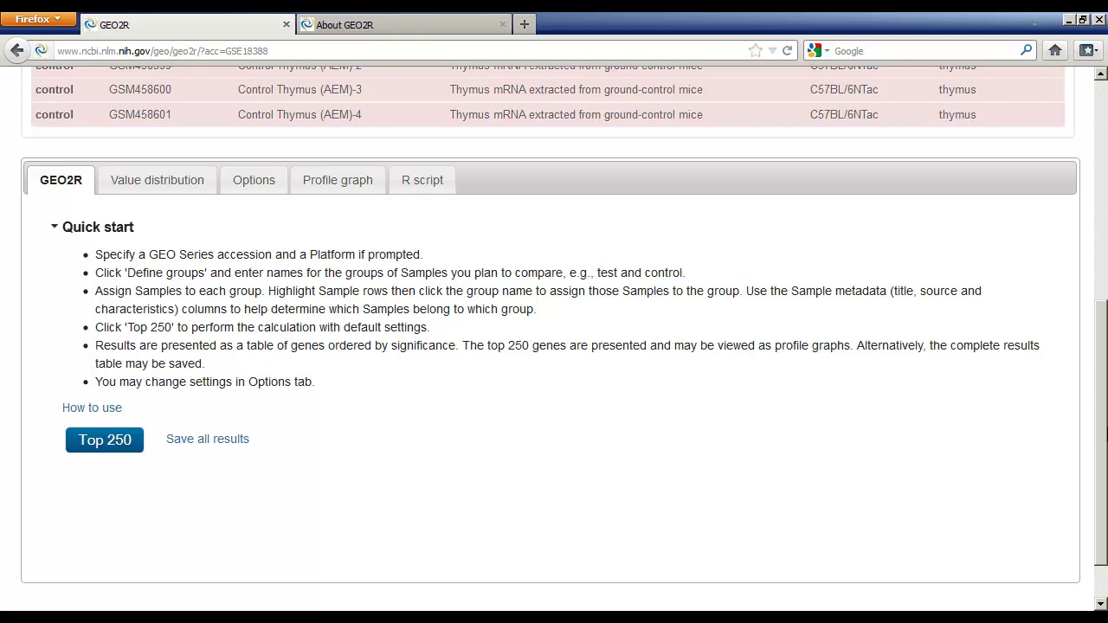
# Draw the value-distribution box plot for the eight samples and scroll through it
pyautogui.click(165, 181)
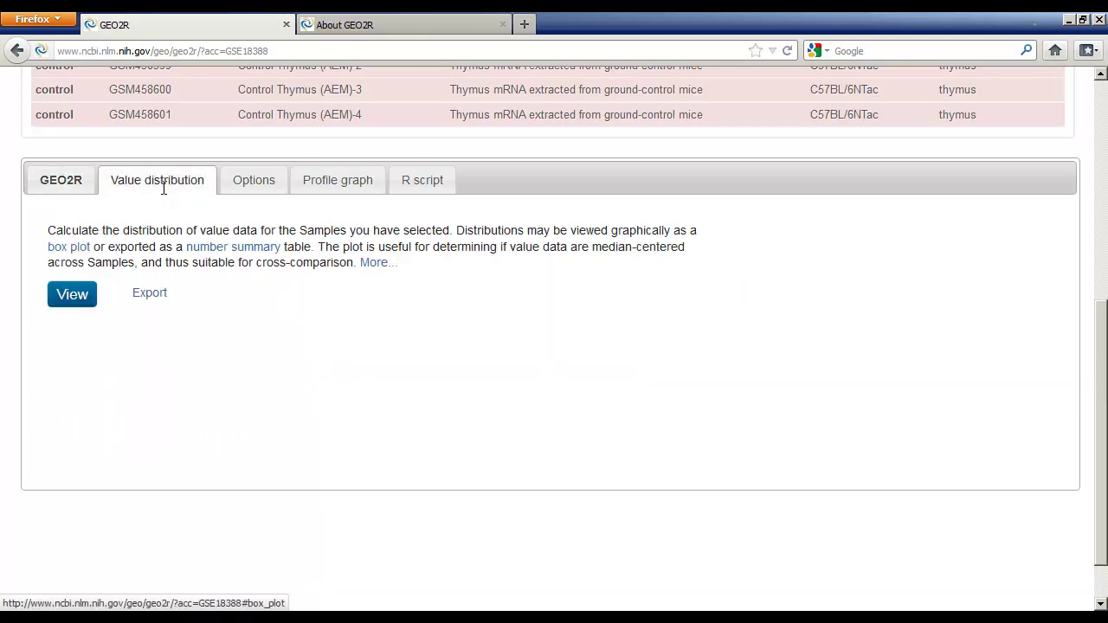
pyautogui.click(72, 296)
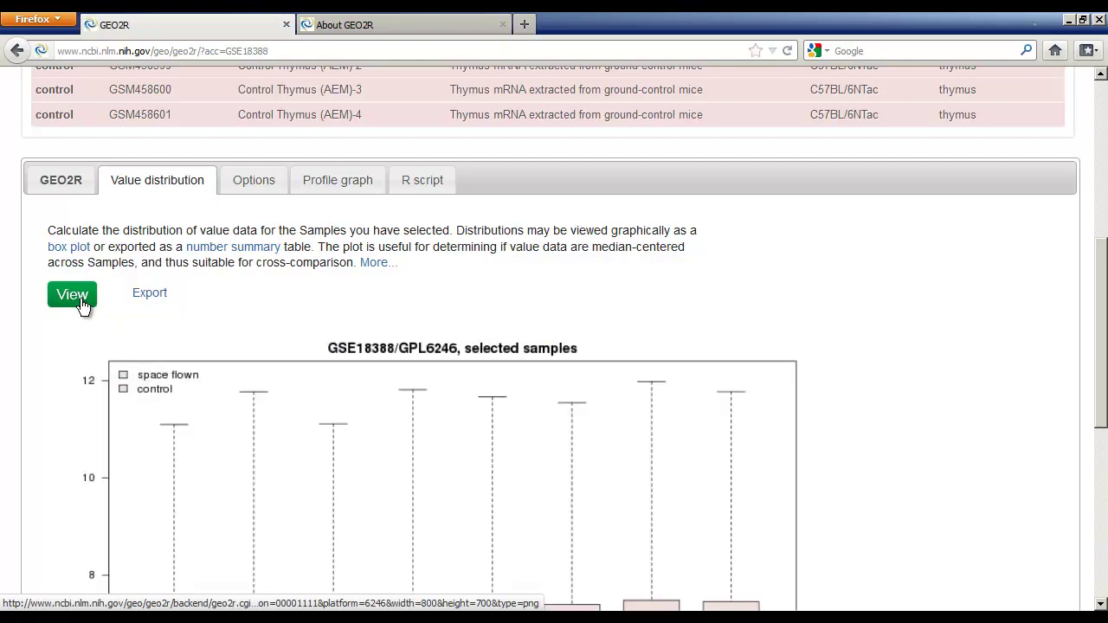
pyautogui.moveTo(1104, 270); pyautogui.dragTo(1102, 419)
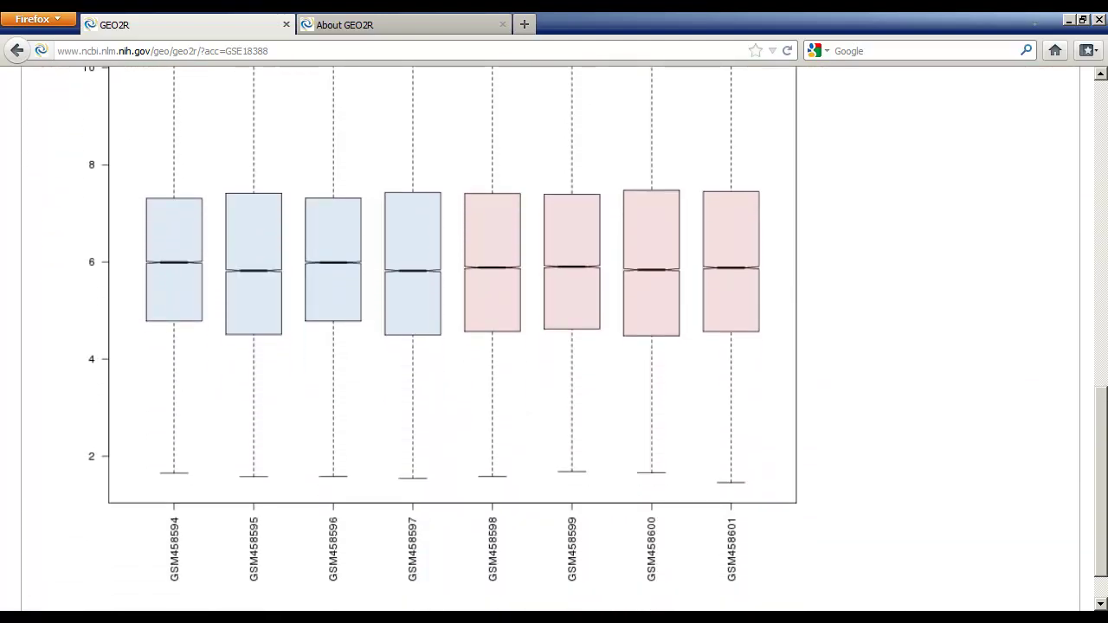
pyautogui.moveTo(1102, 419); pyautogui.dragTo(1103, 240)
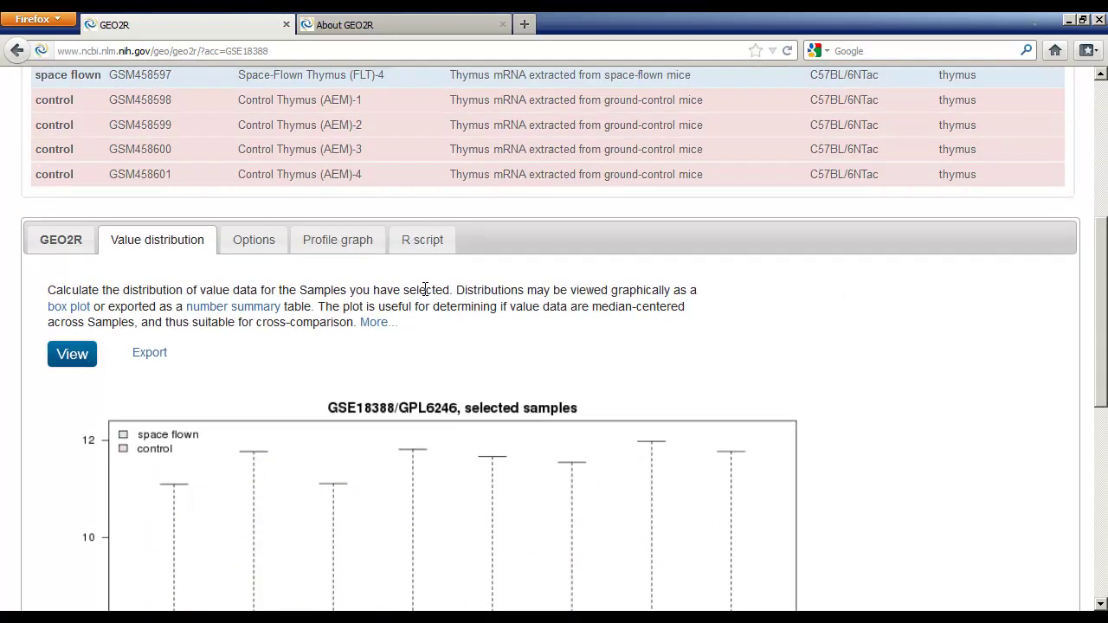
# Run the Top 250 comparison and briefly preview the top gene Rbm3's profile graph
pyautogui.click(67, 246)
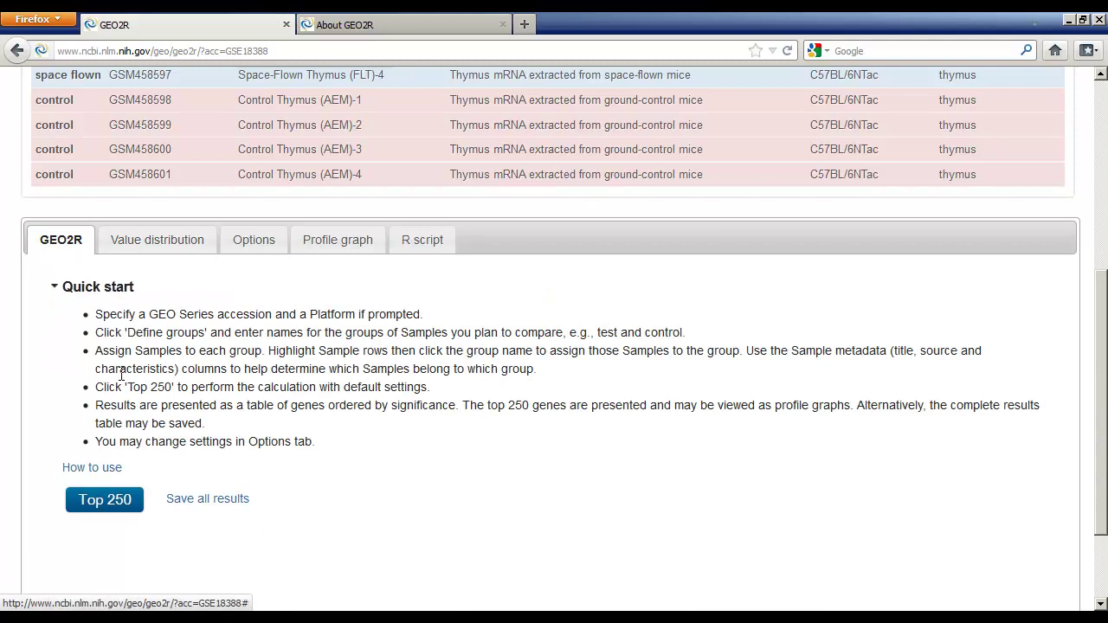
pyautogui.click(116, 486)
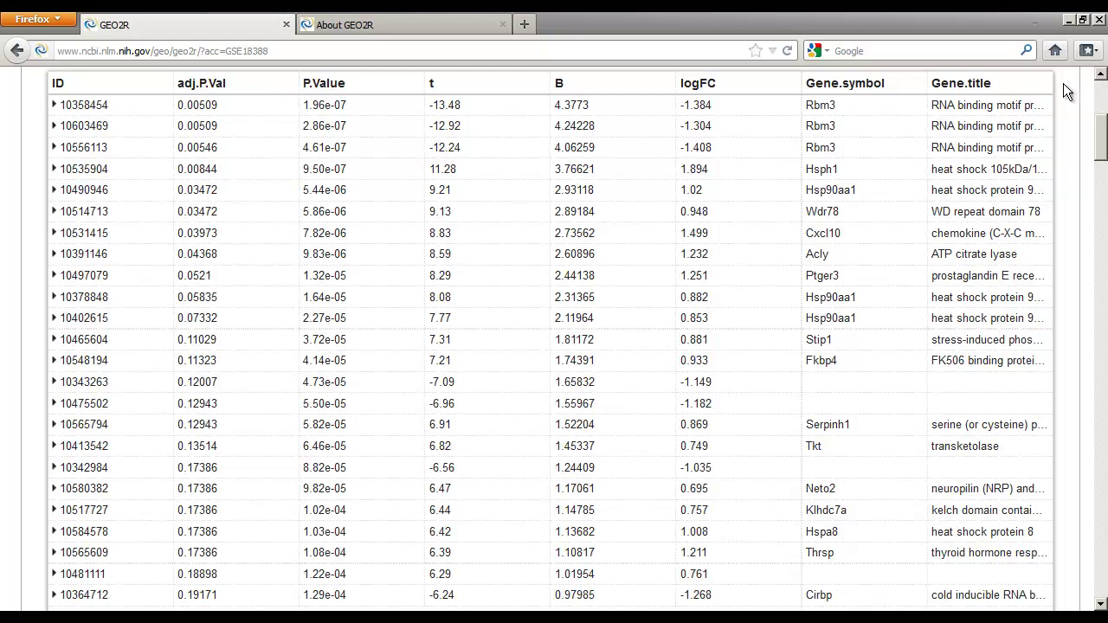
pyautogui.click(835, 113)
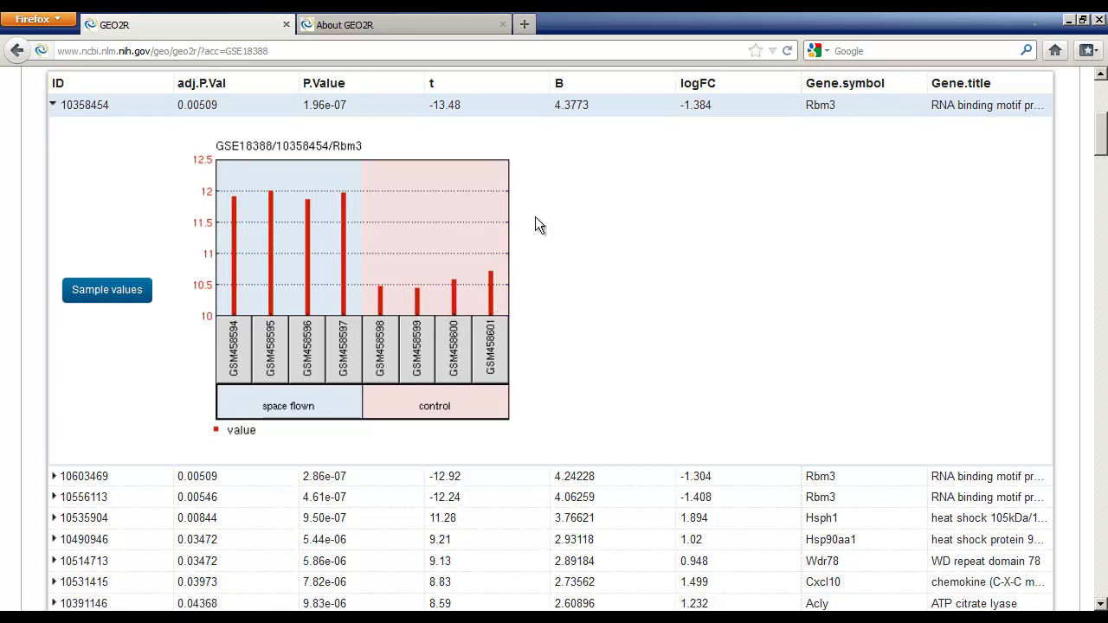
pyautogui.click(593, 107)
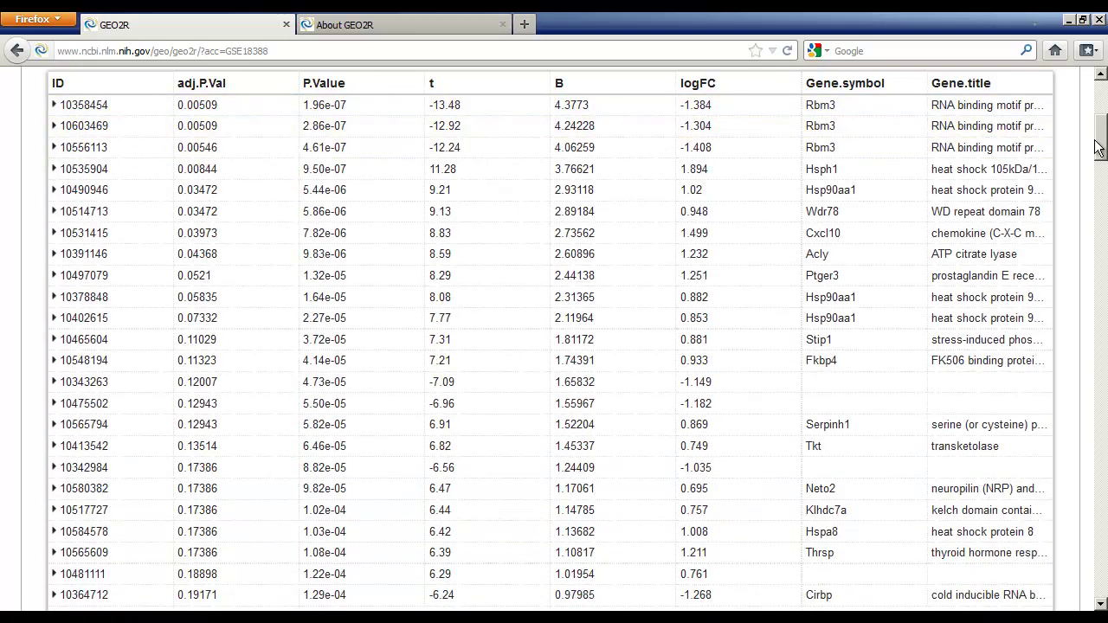
pyautogui.moveTo(1099, 147); pyautogui.dragTo(1098, 102)
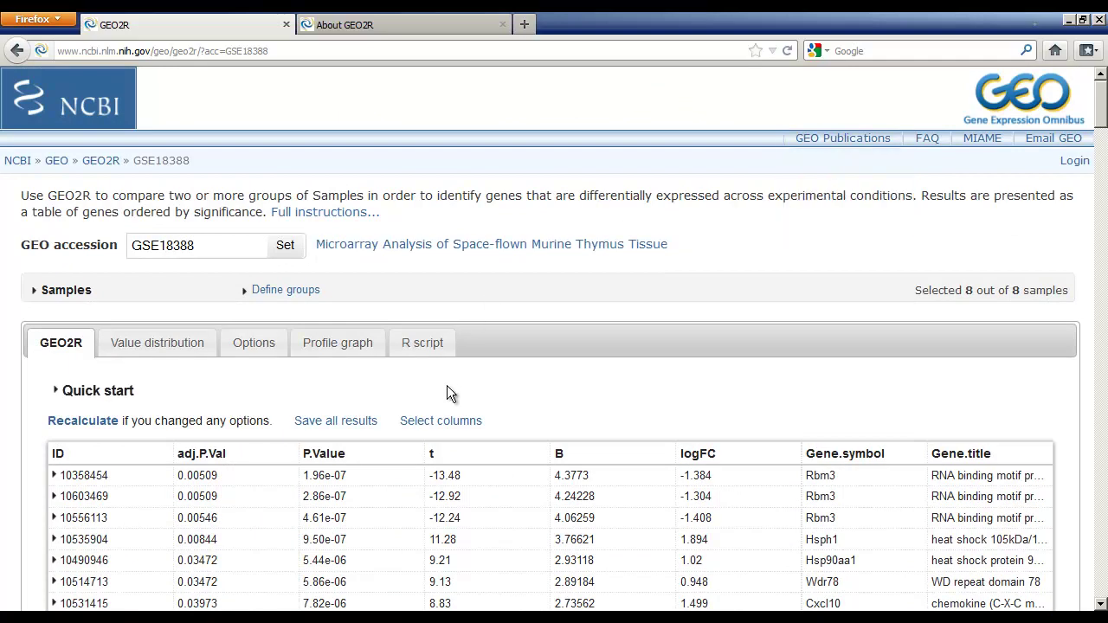
# Remove the t-statistic column and add GO:Function annotations to the results table
pyautogui.click(431, 423)
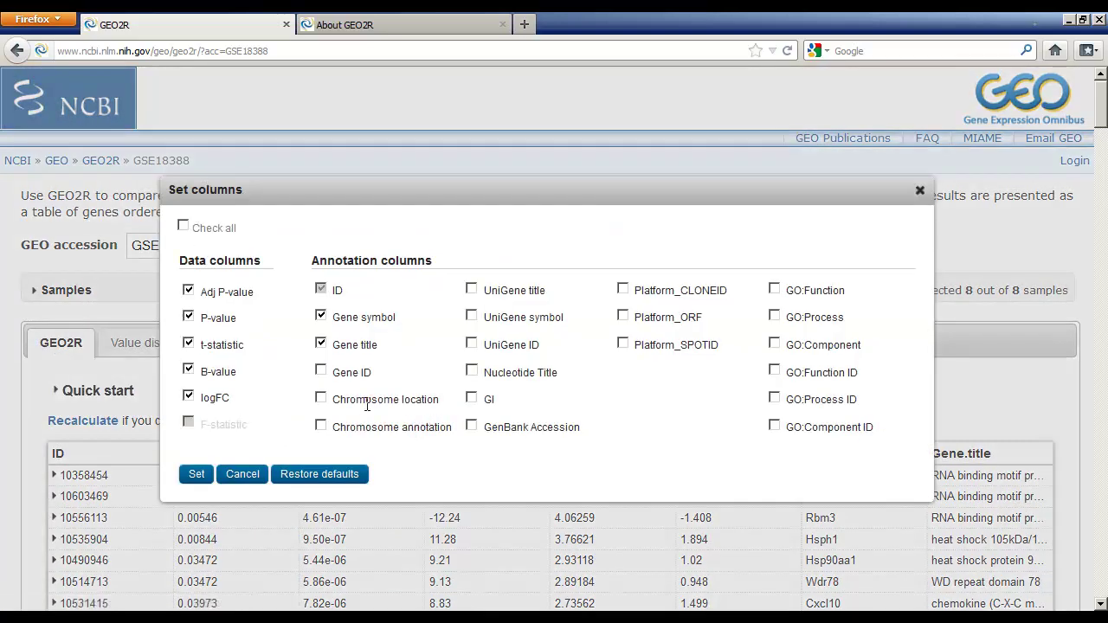
pyautogui.click(188, 344)
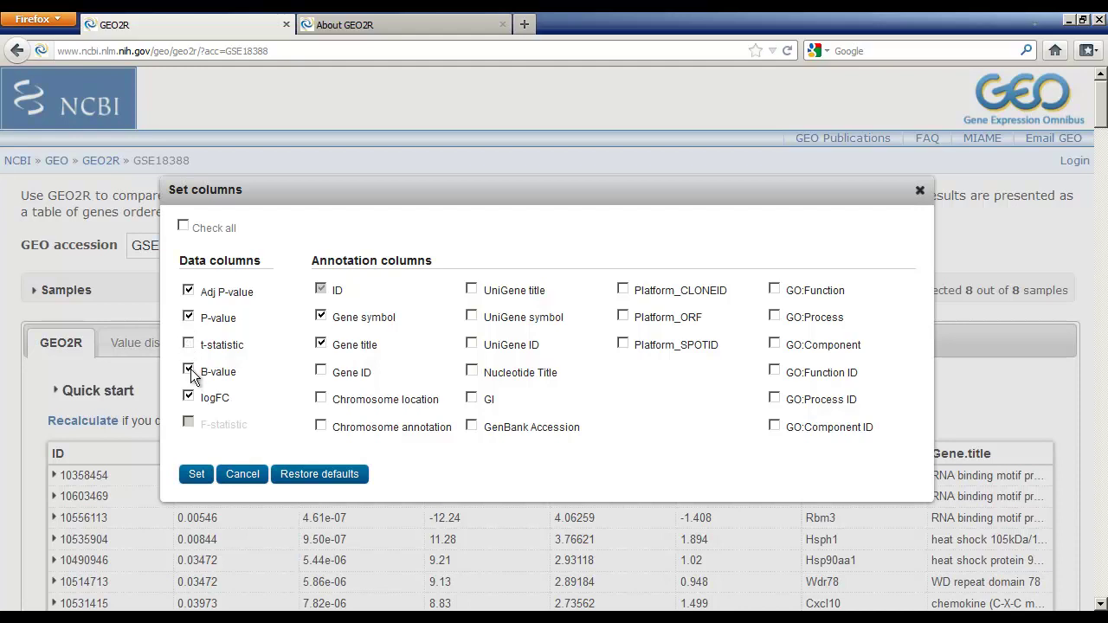
pyautogui.click(773, 289)
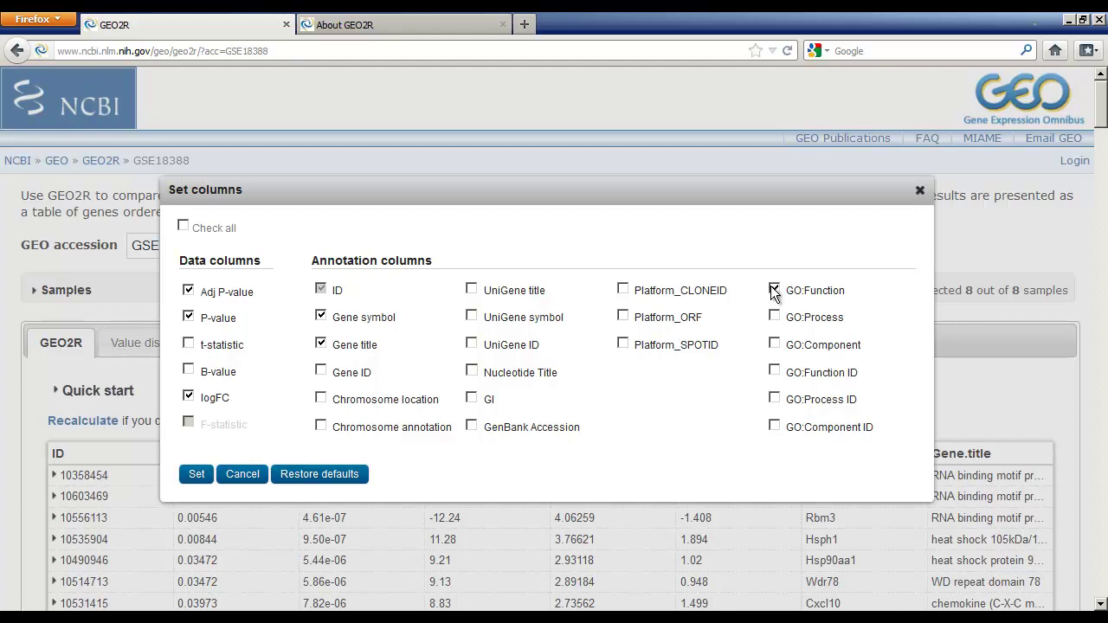
pyautogui.click(196, 475)
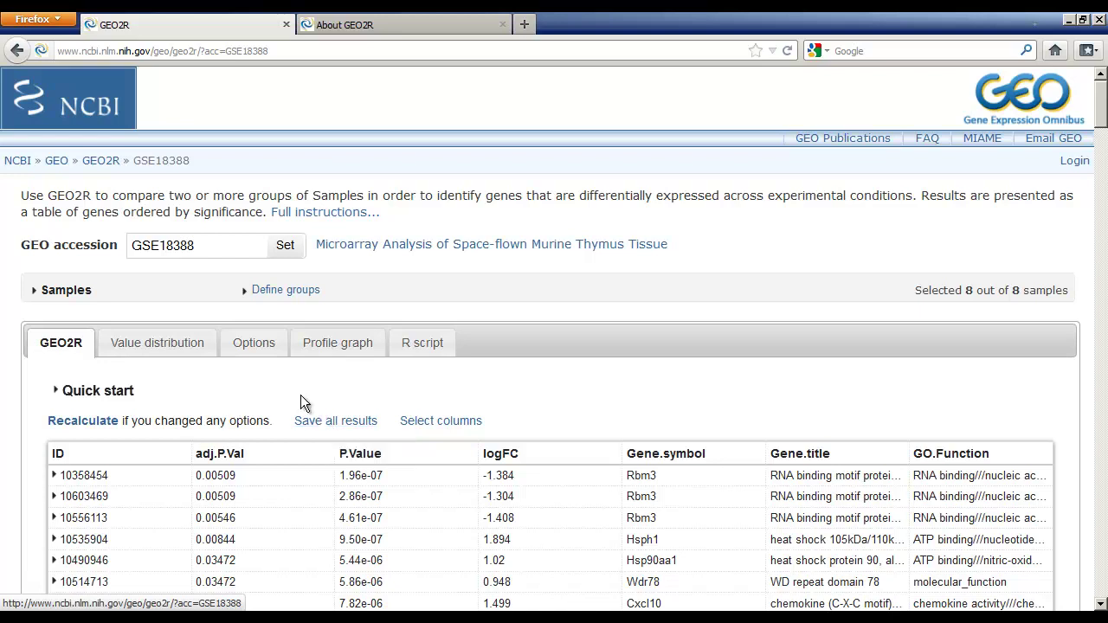
# Glance at the analysis options, then display the generated R script
pyautogui.click(253, 343)
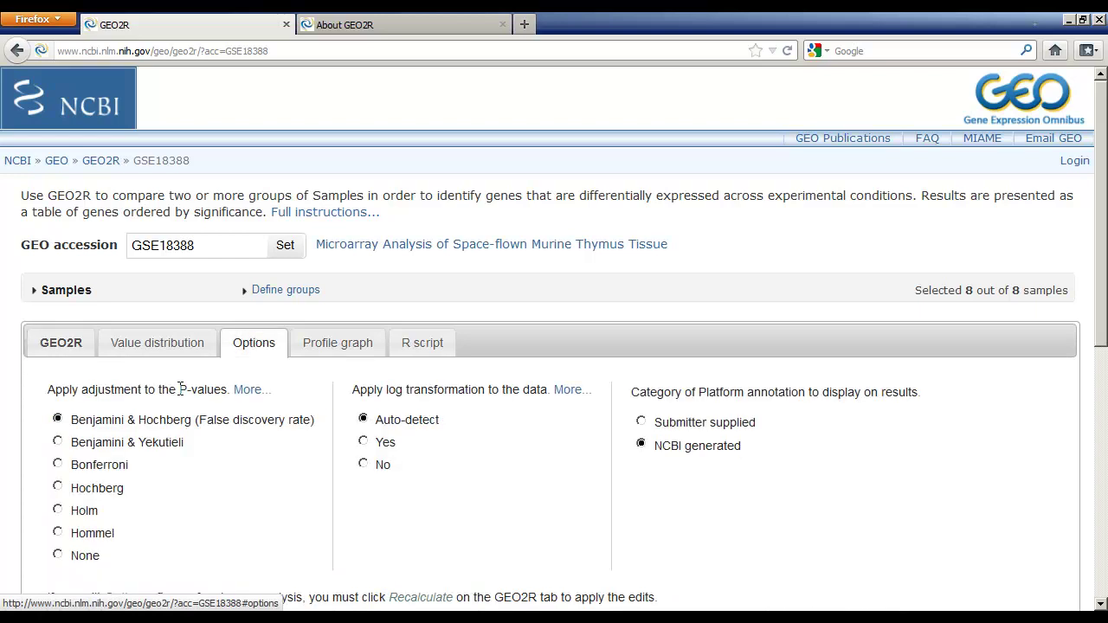
pyautogui.click(57, 441)
pyautogui.click(60, 350)
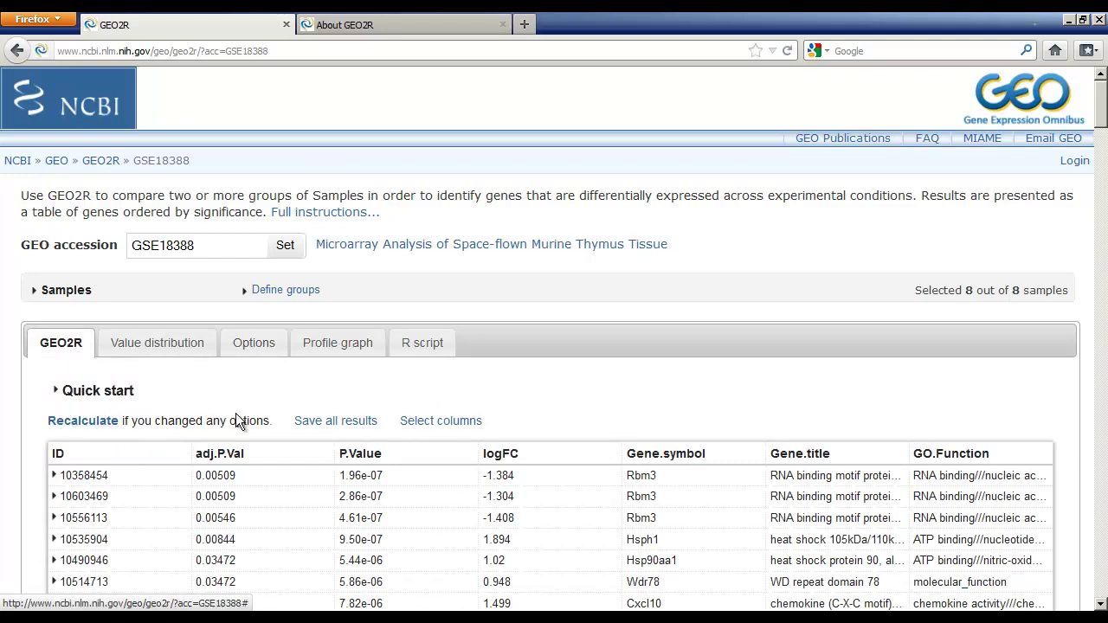
pyautogui.click(423, 355)
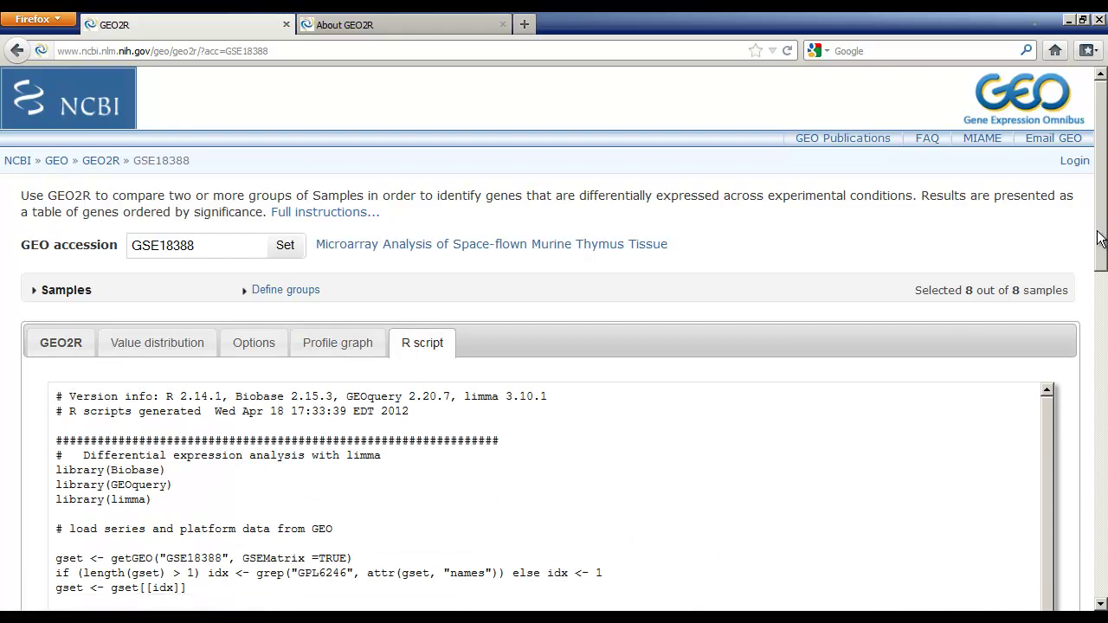
# Scroll through the limma R script and switch to the single-gene Profile graph tool
pyautogui.moveTo(1101, 239); pyautogui.dragTo(1105, 329)
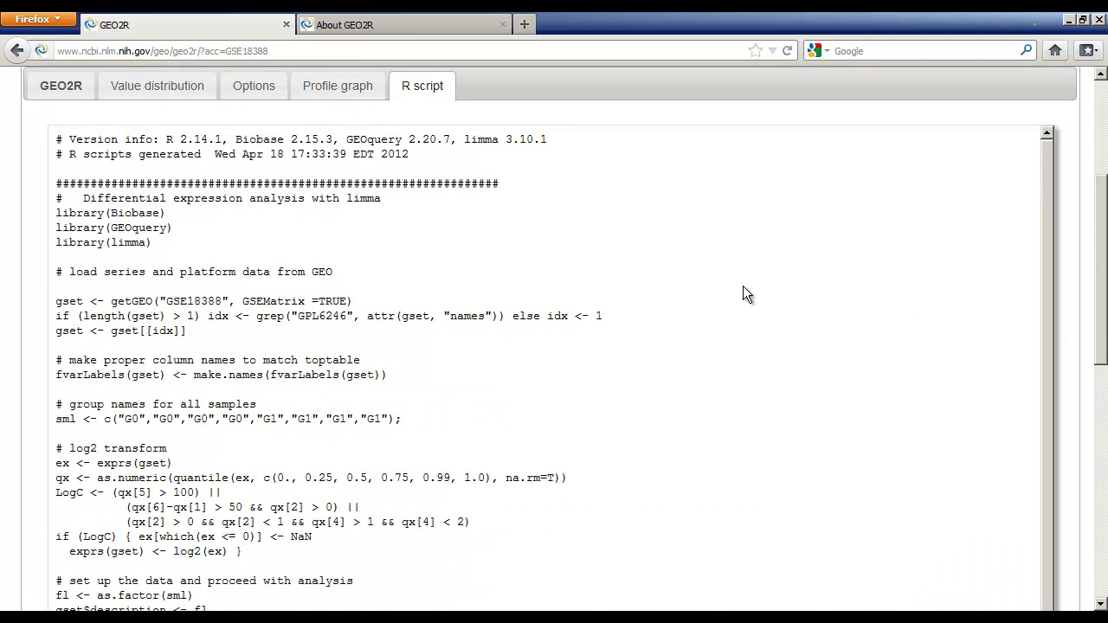
pyautogui.click(344, 100)
pyautogui.click(274, 136)
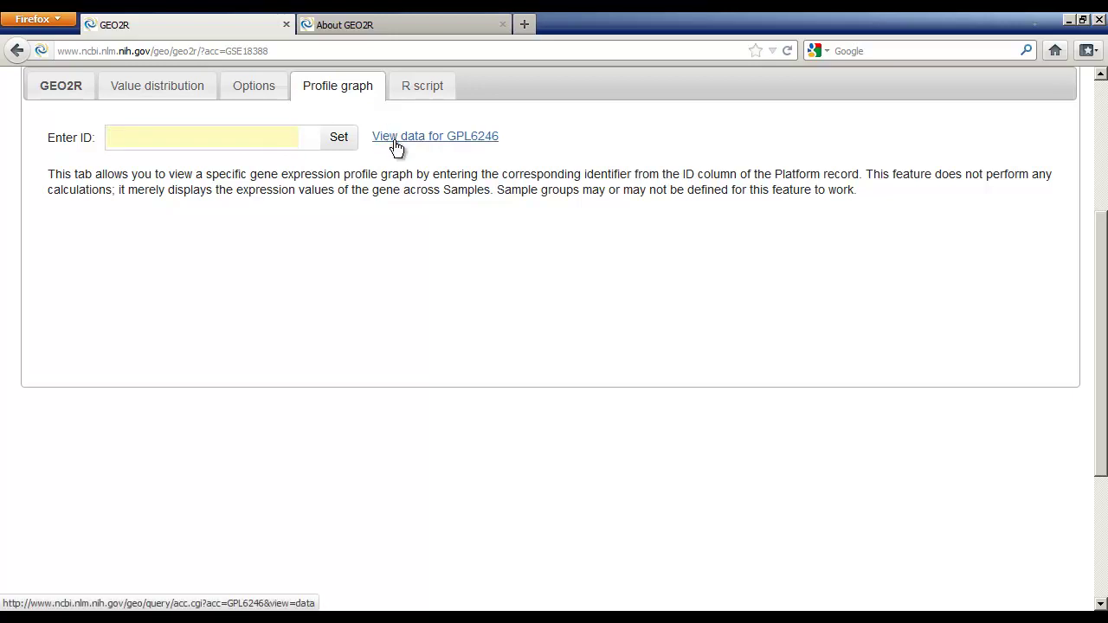
# Plot the profile graph for gene ID 10450880
pyautogui.click(252, 138)
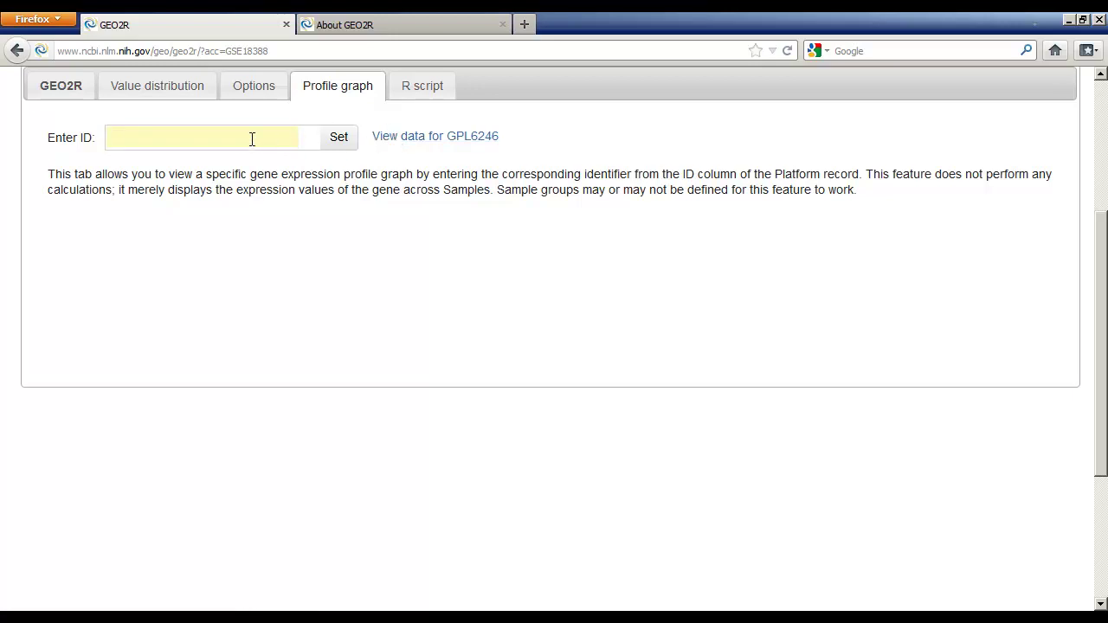
pyautogui.write('10450880')
pyautogui.click(343, 145)
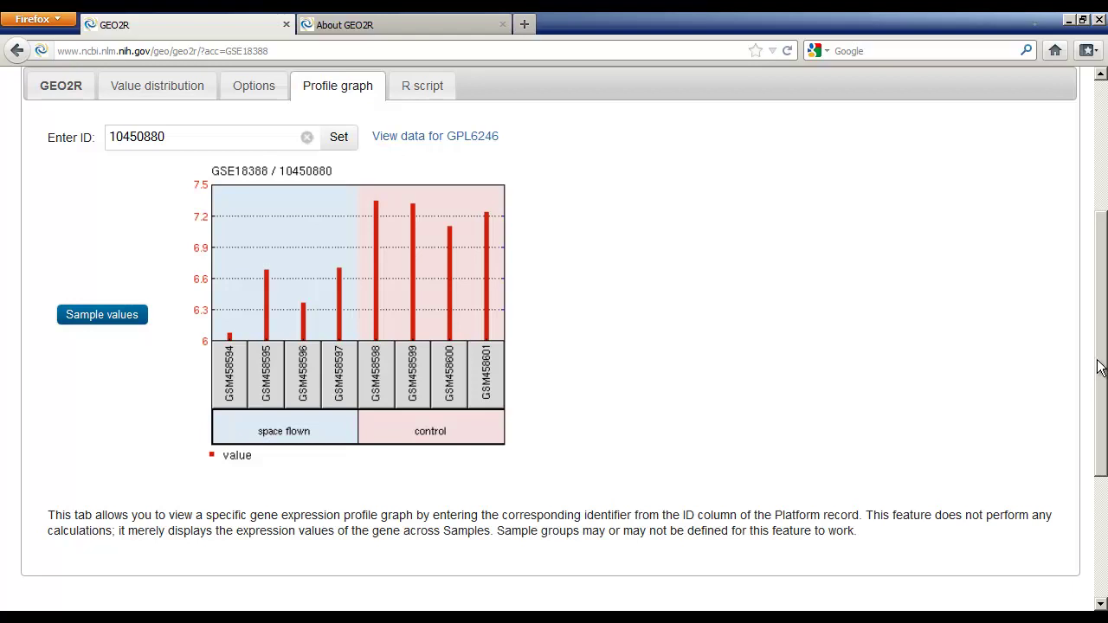
pyautogui.moveTo(1099, 367); pyautogui.dragTo(1081, 223)
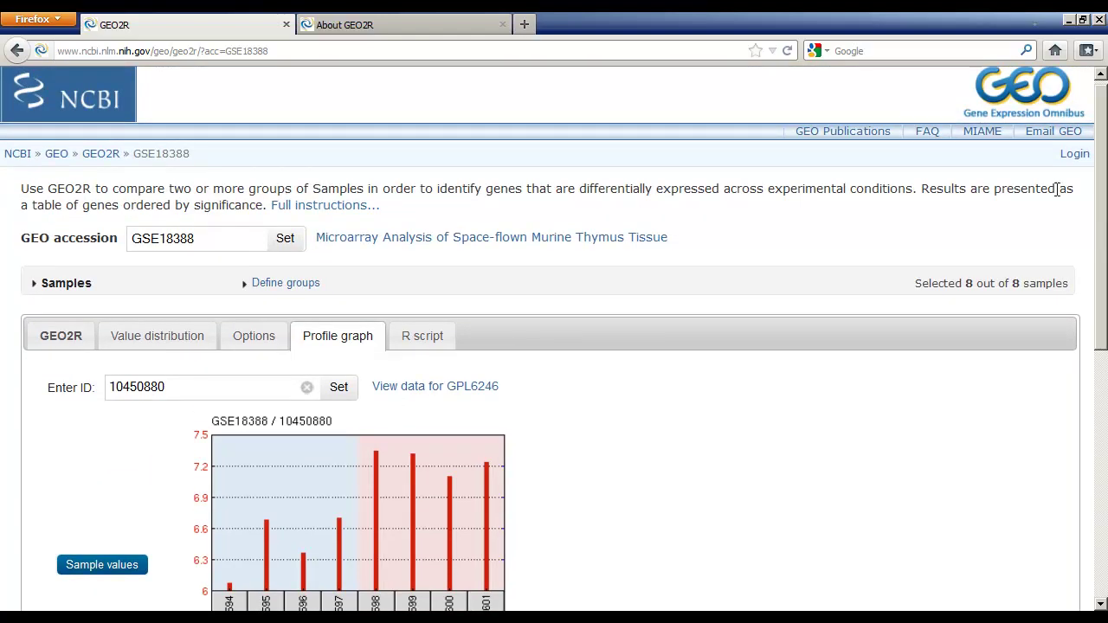